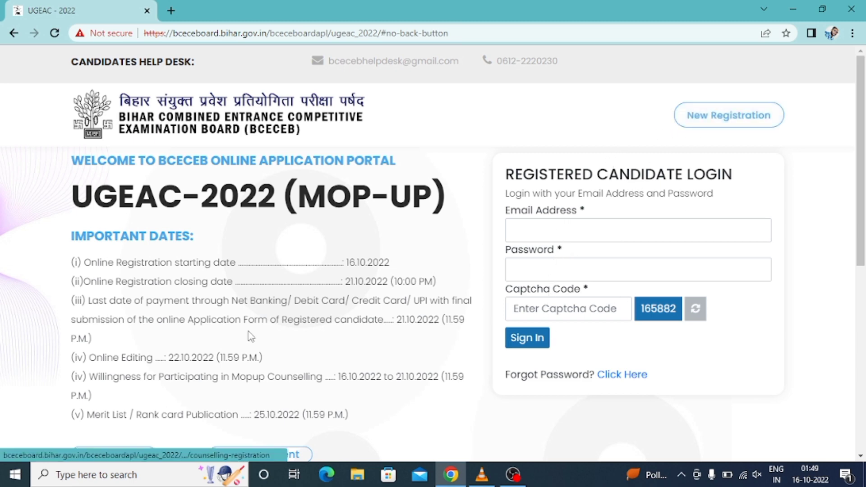
Open the new registration form and verify the candidate's JEE(MAIN)-2022 application number with the date of birth.
scroll(253, 311, down, 6)
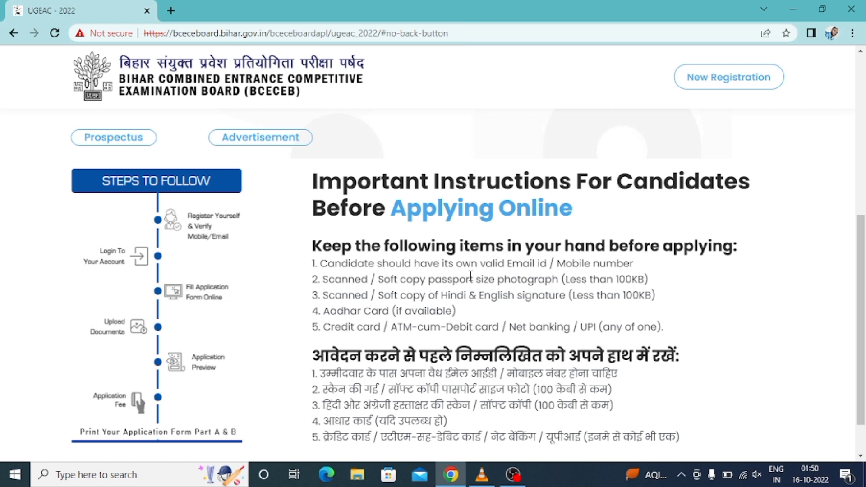
scroll(470, 276, up, 7)
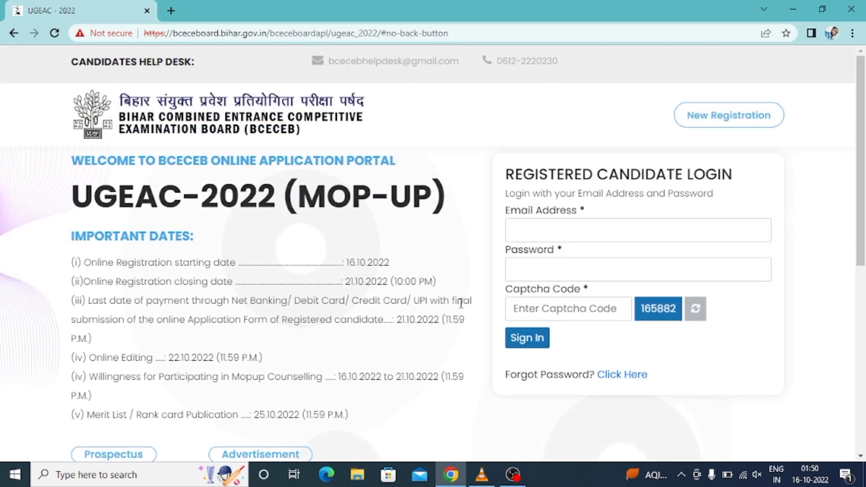
click(701, 121)
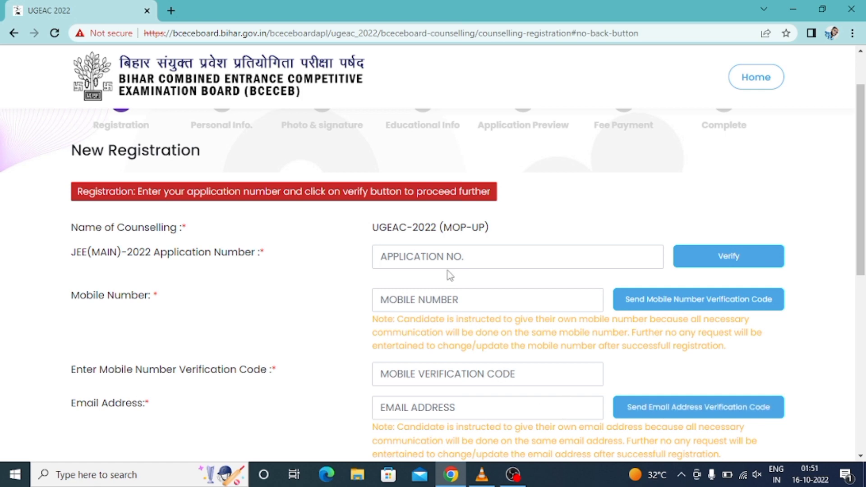
click(454, 260)
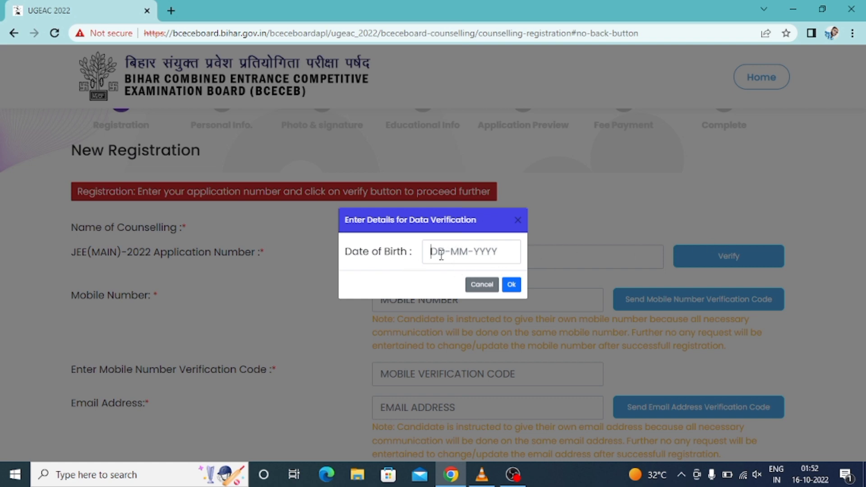
click(441, 255)
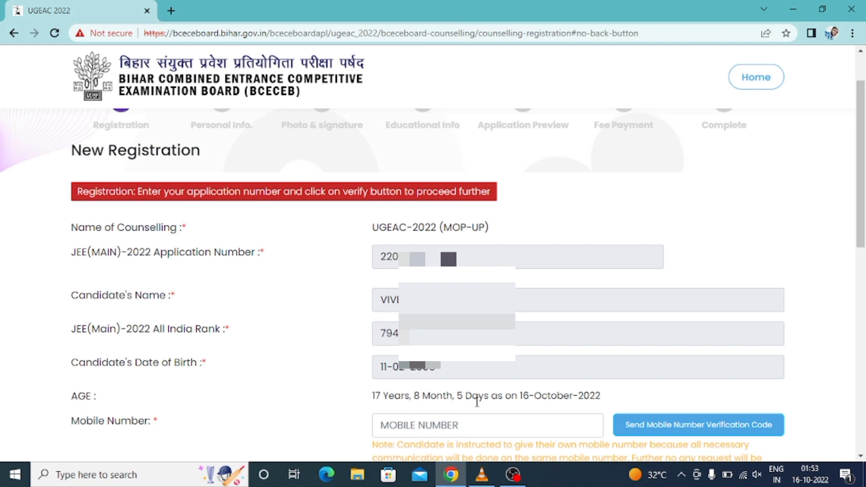
Choose "WHAT WAS YOUR CHILDHOOD NICKNAME?" as the security question in the registration form.
scroll(476, 400, down, 5)
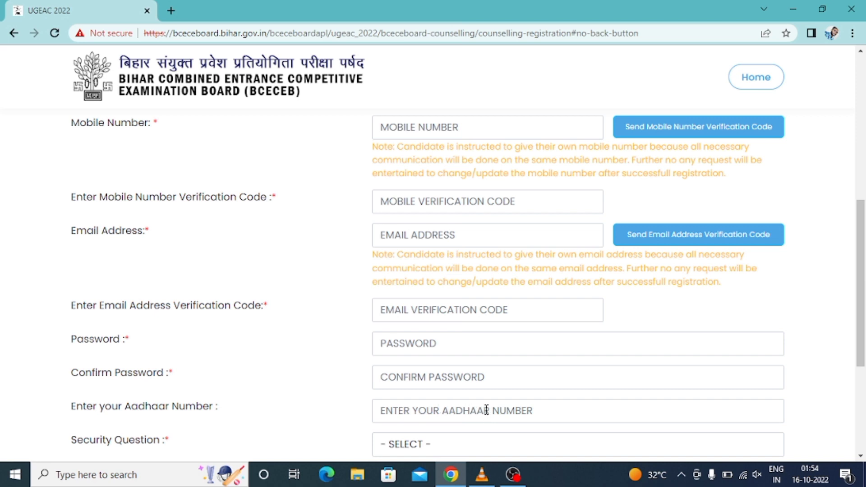
scroll(444, 431, down, 2)
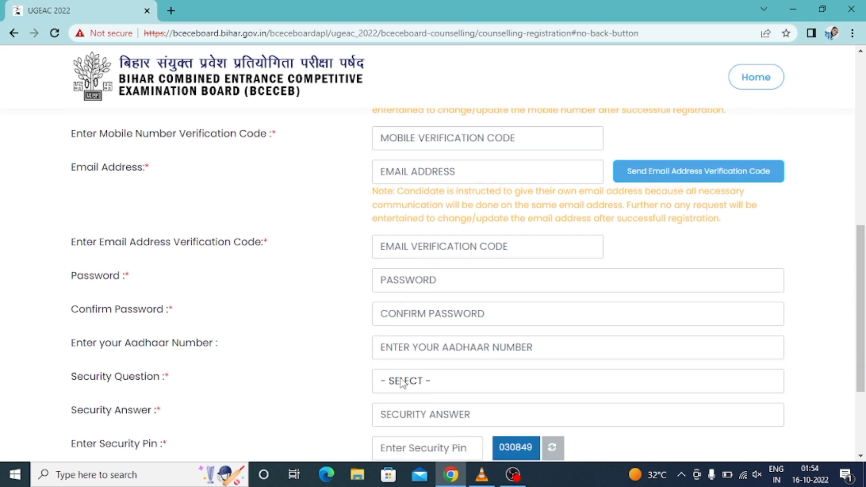
click(403, 382)
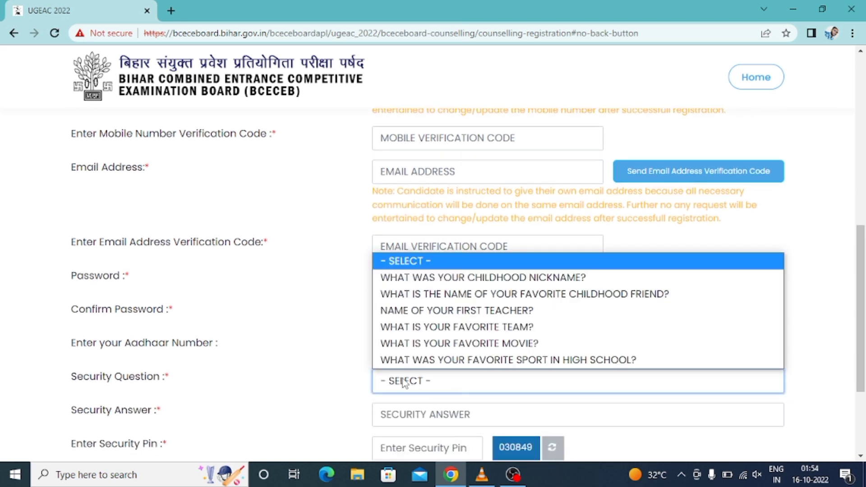
click(453, 279)
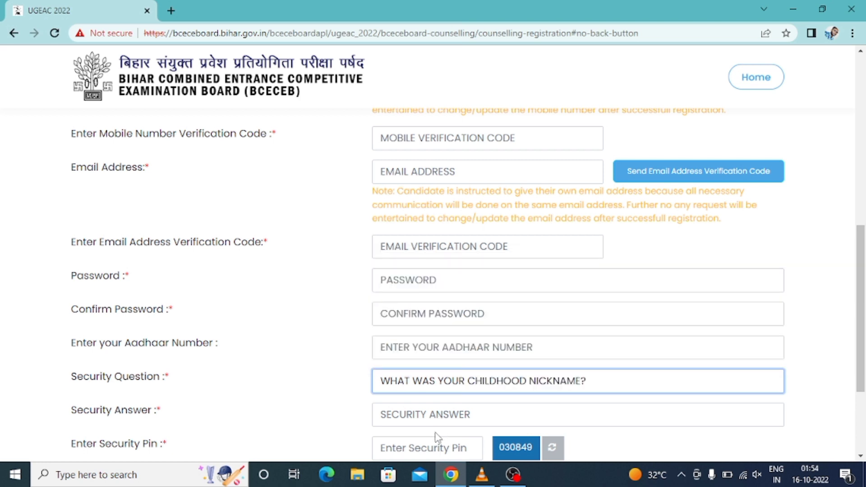
scroll(507, 435, down, 1)
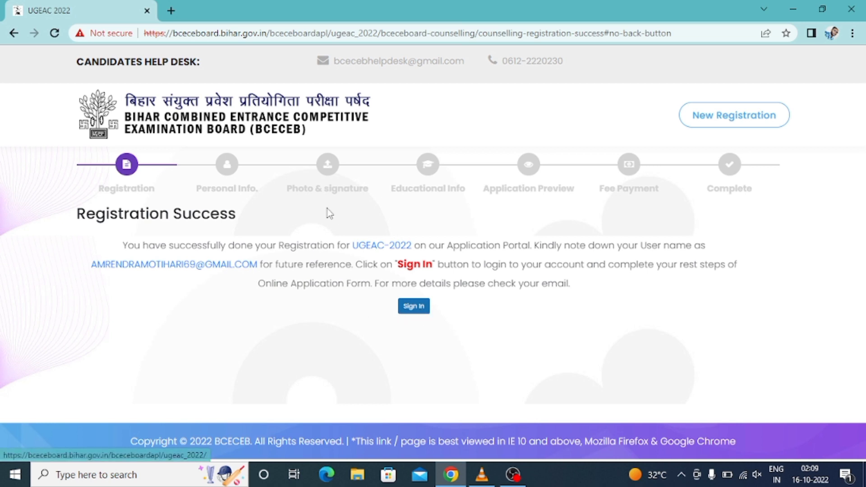
Proceed to candidate sign-in, and in the personal information set permanent resident of Bihar to YES with eligibility "माता / पिता बिहार के निवासी है।".
click(414, 306)
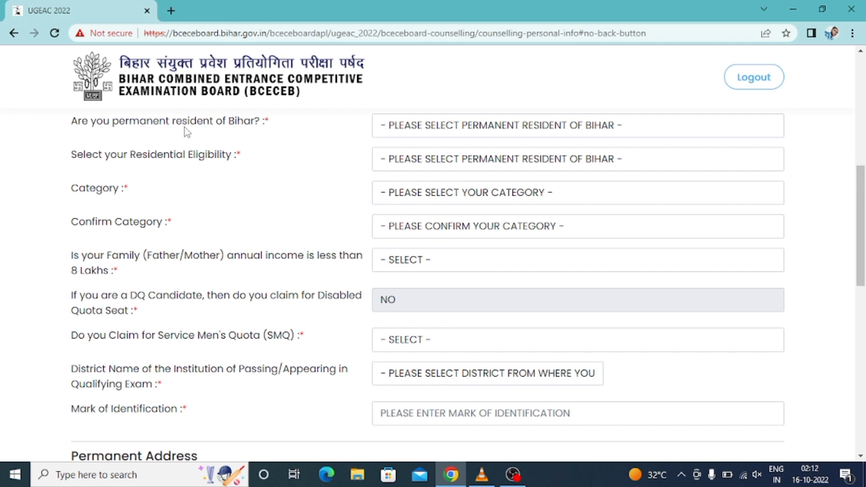
click(400, 127)
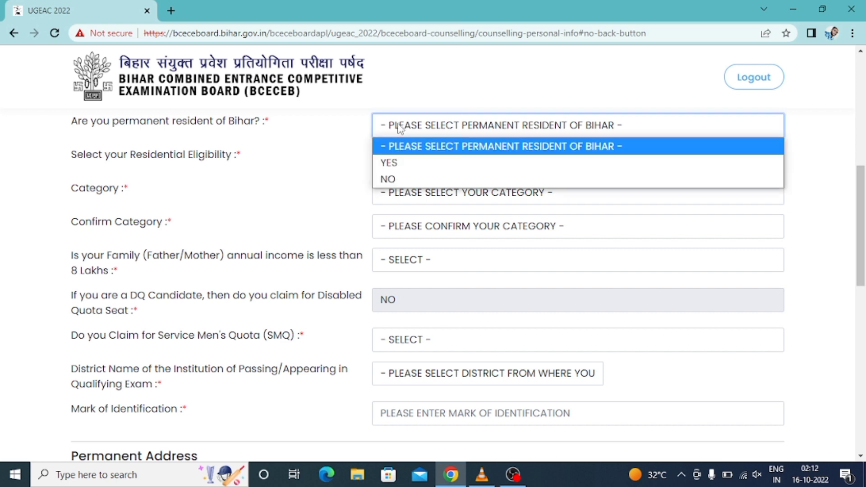
click(388, 163)
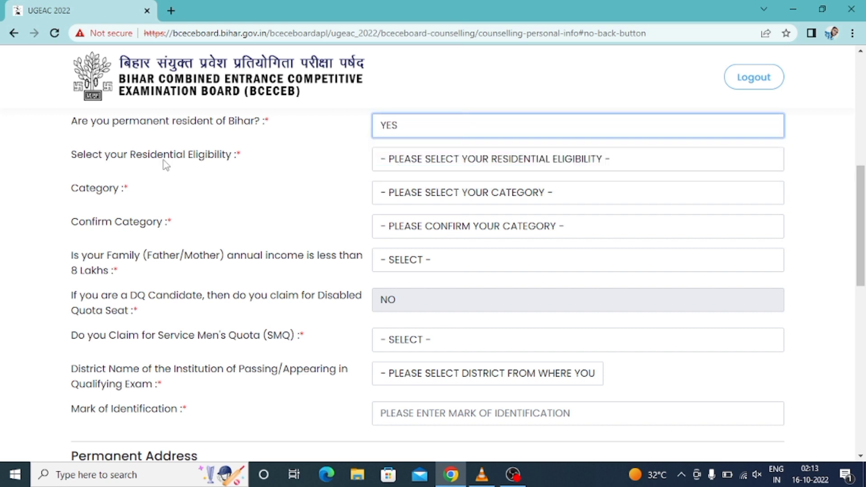
click(420, 165)
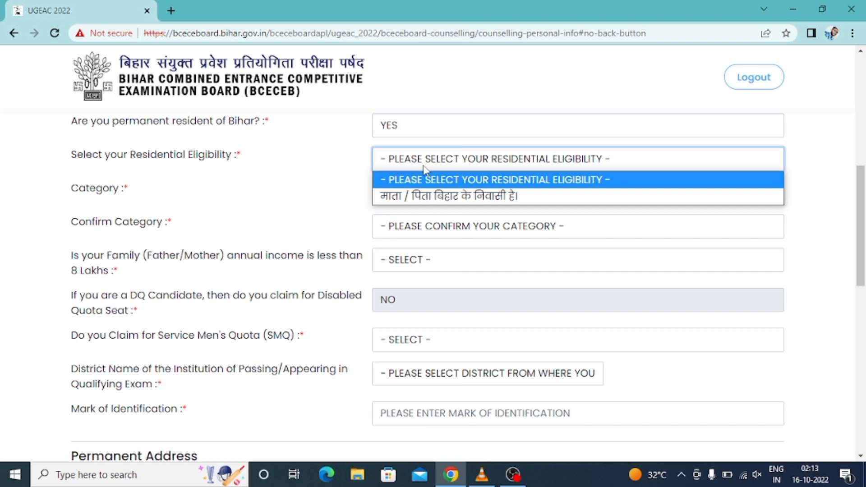
click(419, 199)
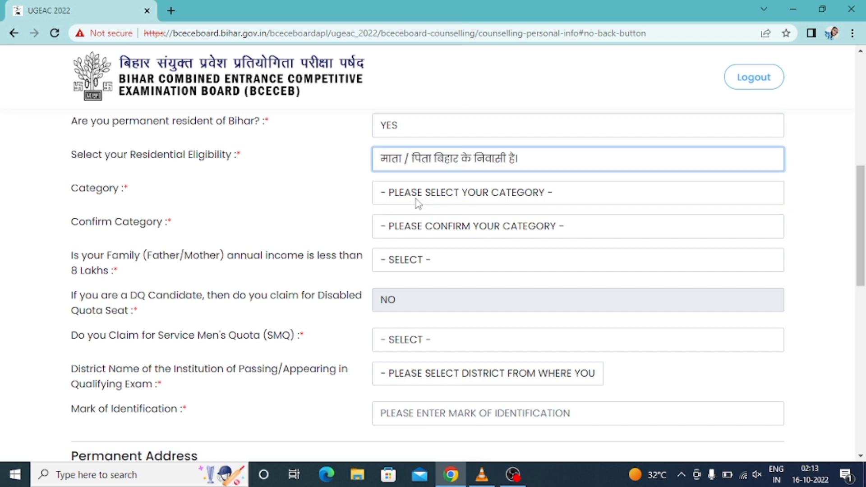
Set and confirm the category as BC (BACKWARD CLASS), and answer YES to family annual income below 8 lakhs.
click(471, 200)
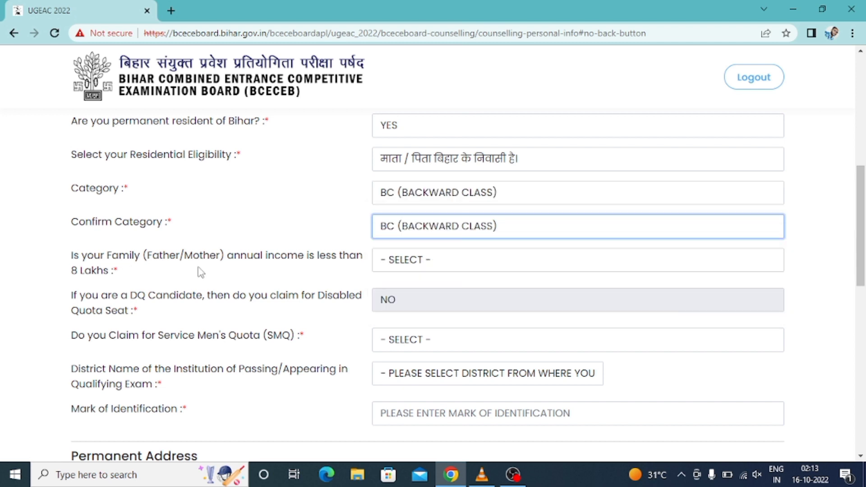
click(422, 264)
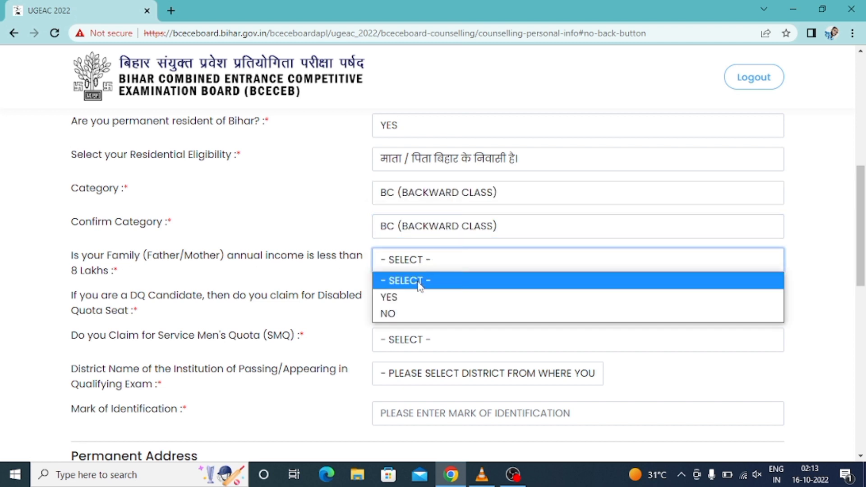
click(419, 299)
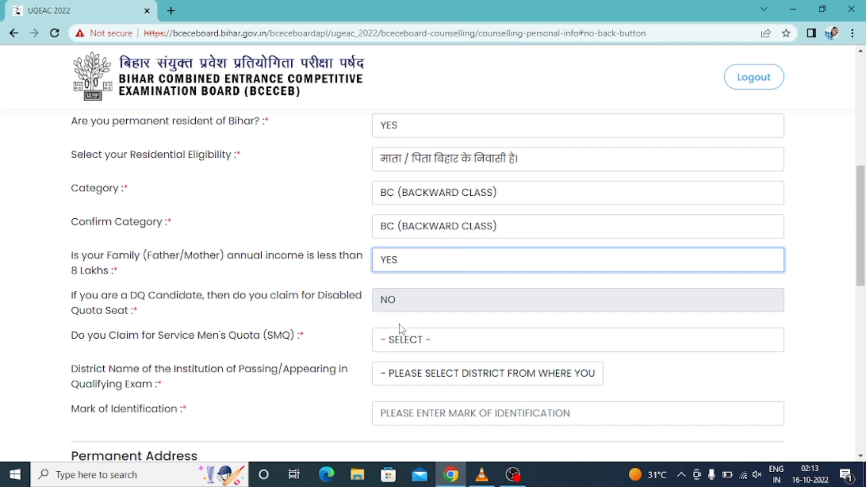
Answer the Service Men's Quota (SMQ) claim question in the personal information form.
scroll(374, 331, down, 1)
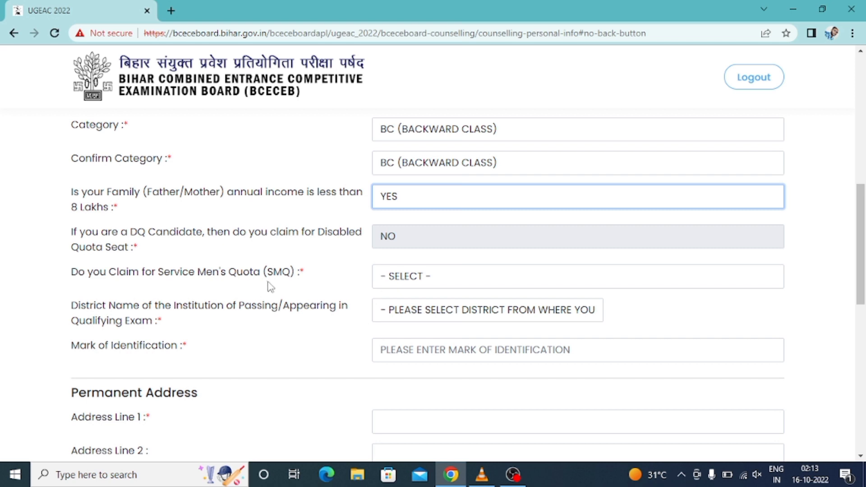
click(419, 285)
click(400, 331)
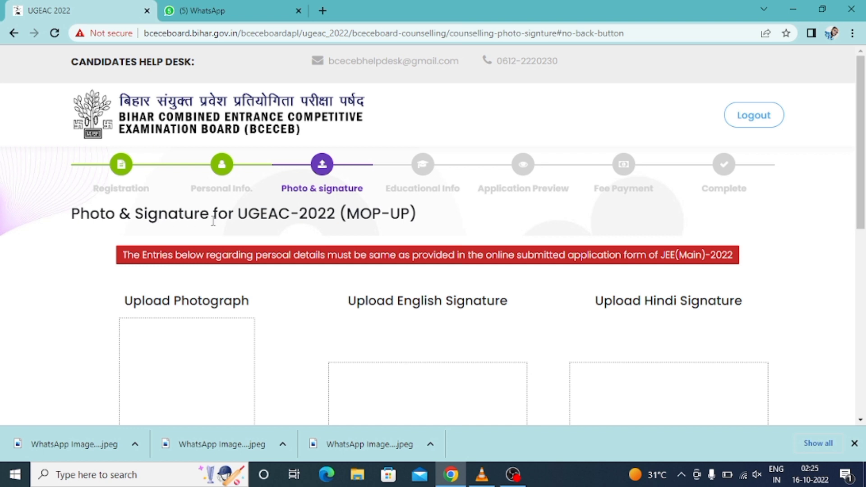
Review the upload areas for photograph, English signature and Hindi signature, along with their size and format guidelines.
scroll(298, 209, down, 1)
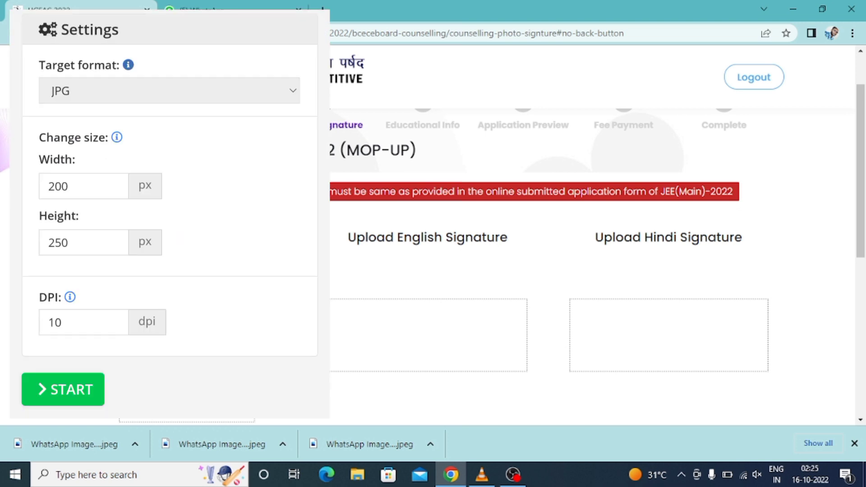
scroll(374, 250, down, 5)
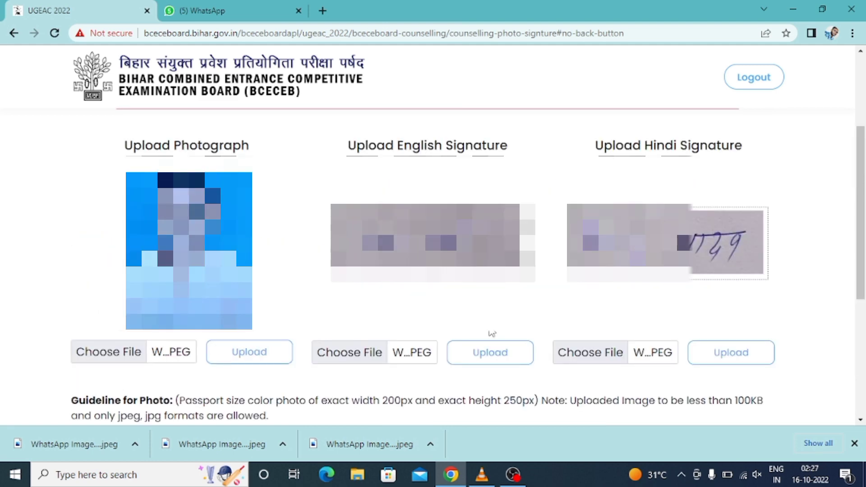
scroll(492, 334, down, 5)
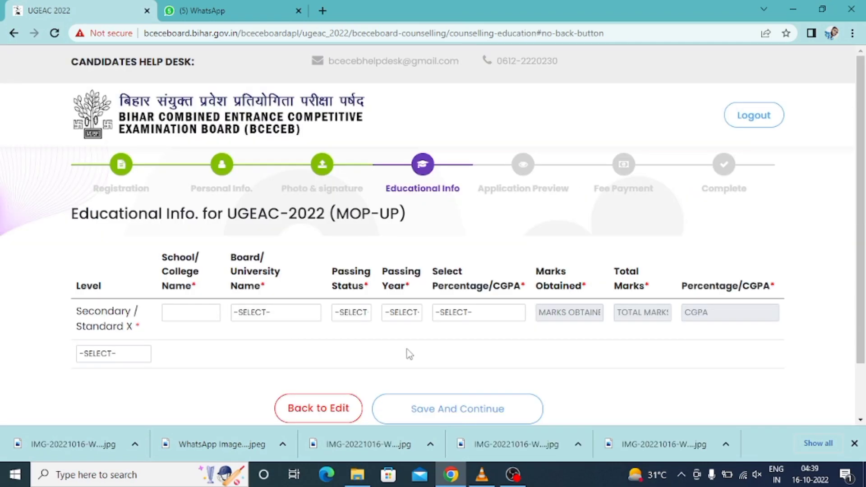
Examine the available choices for board, passing status and percentage/CGPA in the Secondary / Standard X row.
scroll(373, 314, down, 1)
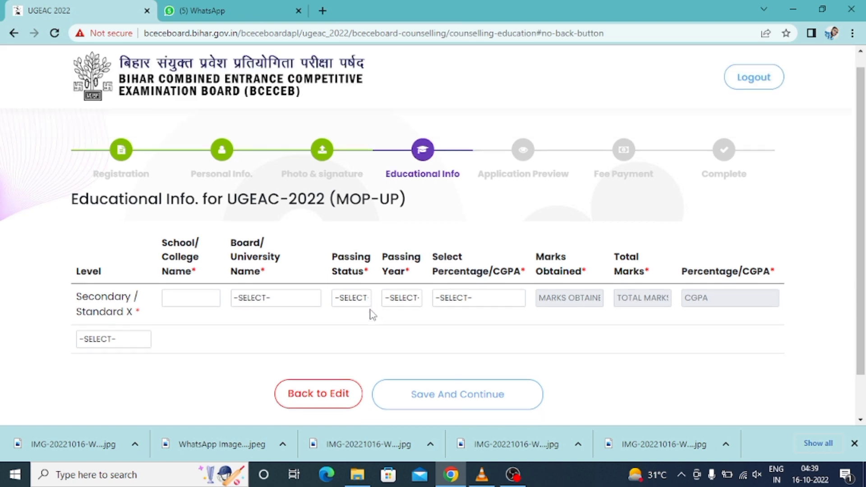
scroll(373, 314, down, 1)
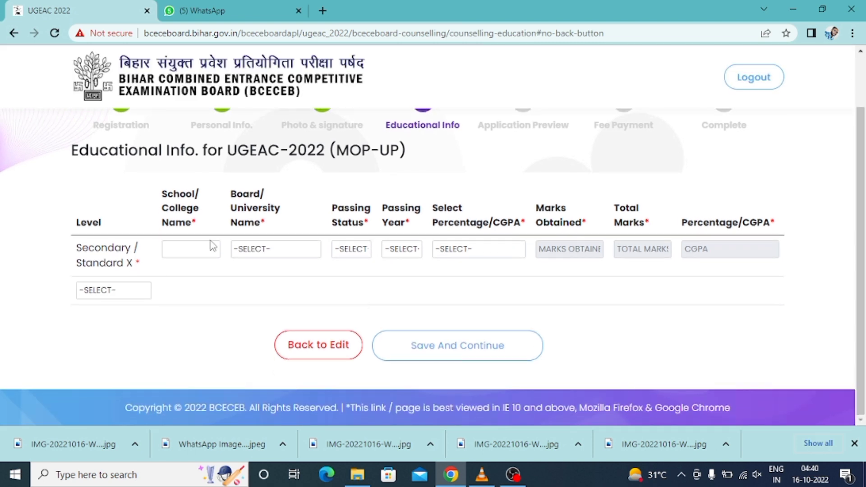
click(293, 251)
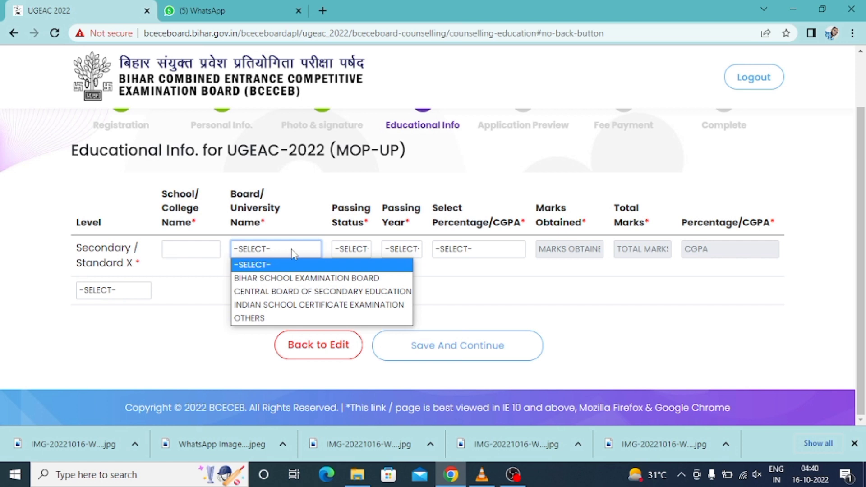
click(355, 248)
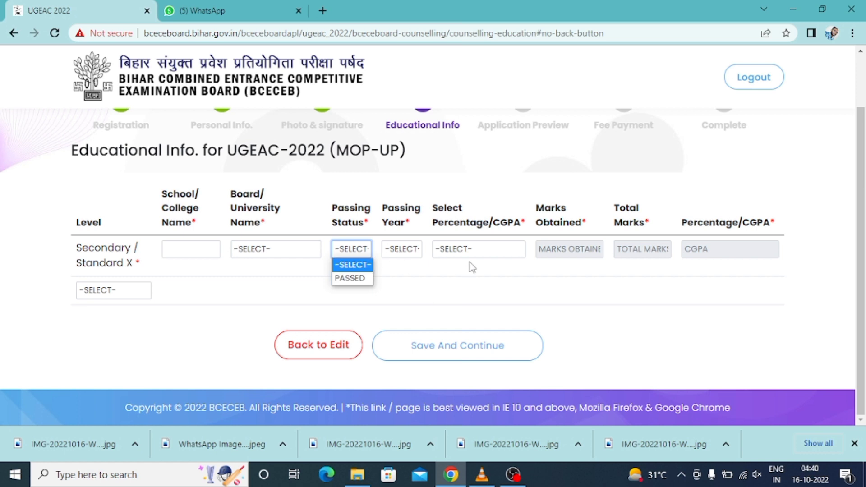
click(460, 249)
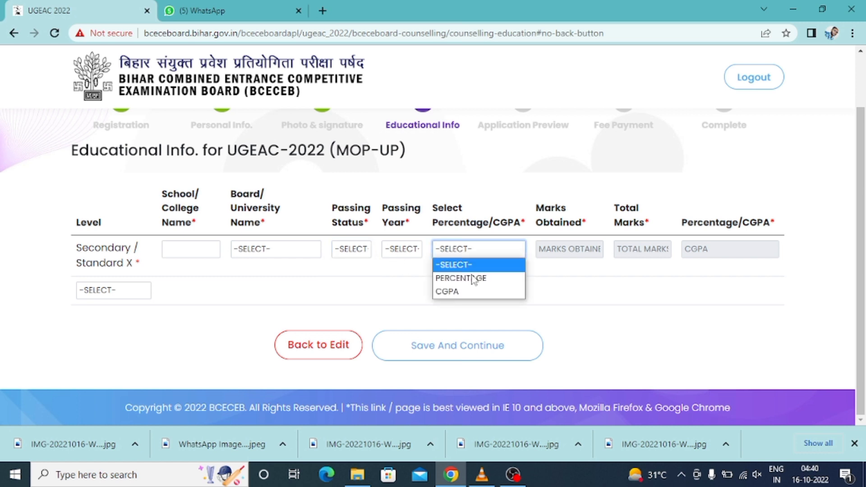
click(559, 300)
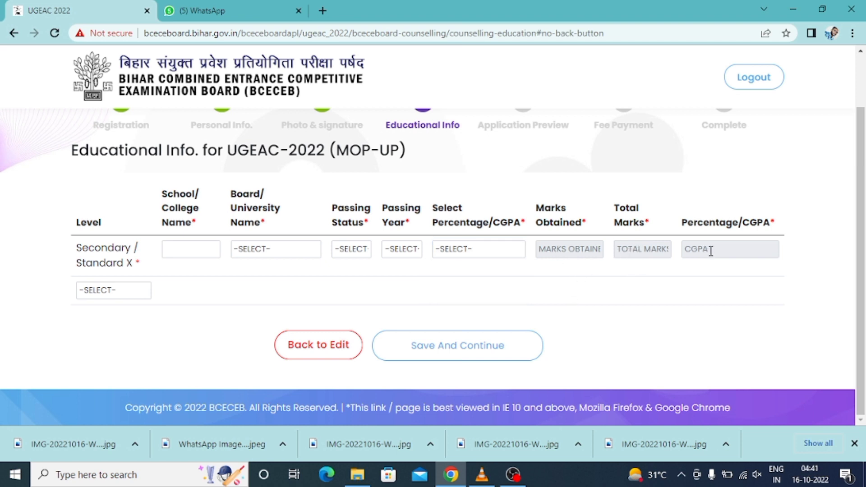
Set the second education level to I.SC. / XII (10+2) and choose PHYSICS as the subject below ENGLISH.
click(101, 291)
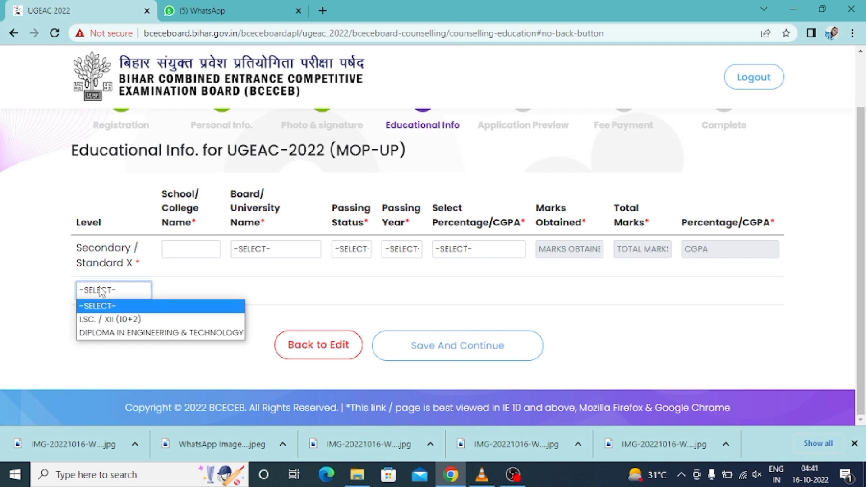
click(123, 321)
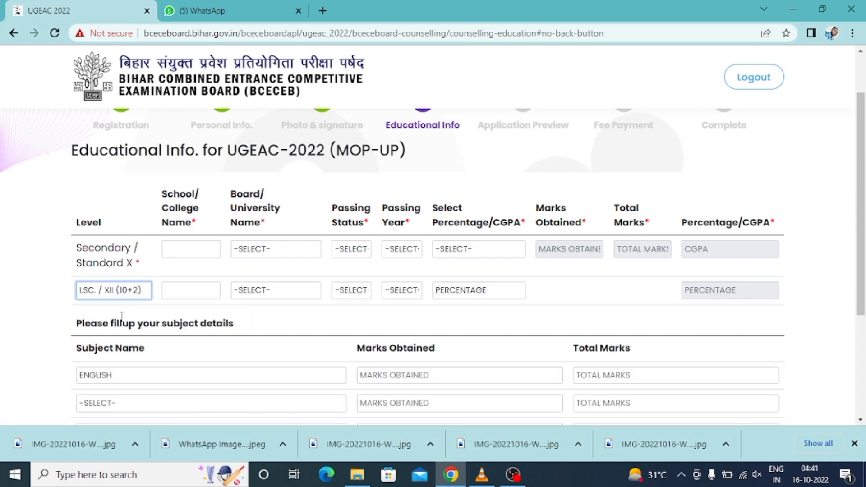
click(186, 249)
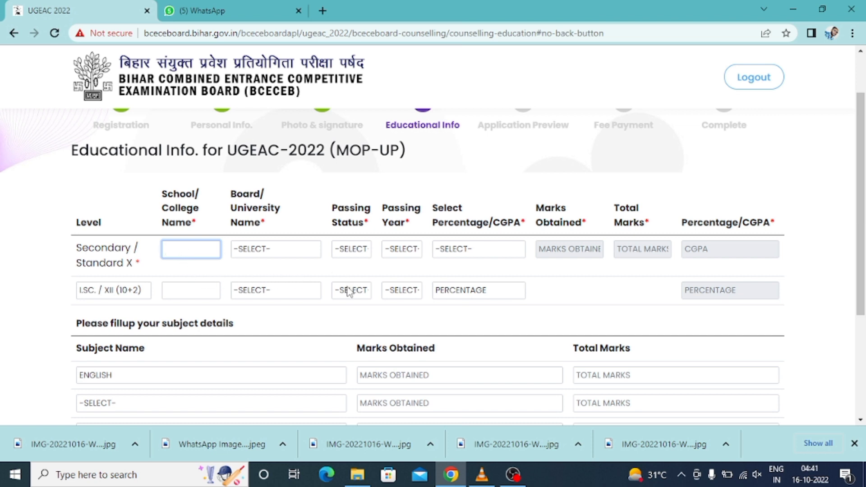
scroll(348, 333, down, 1)
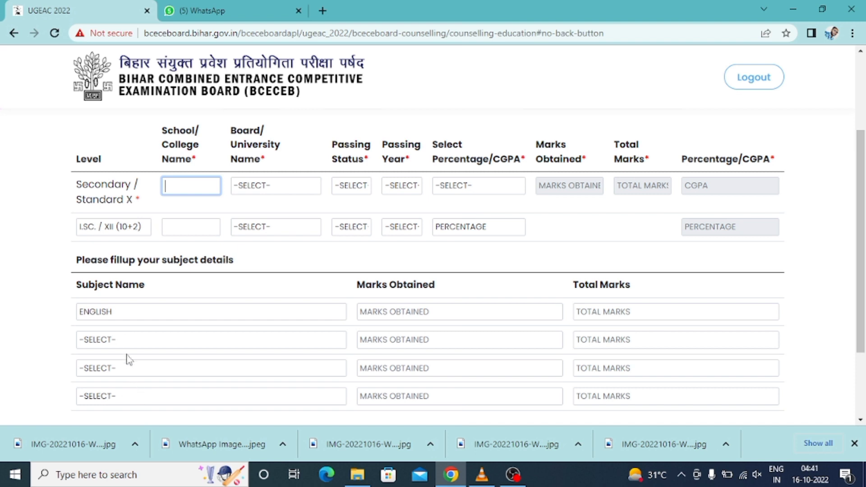
click(111, 340)
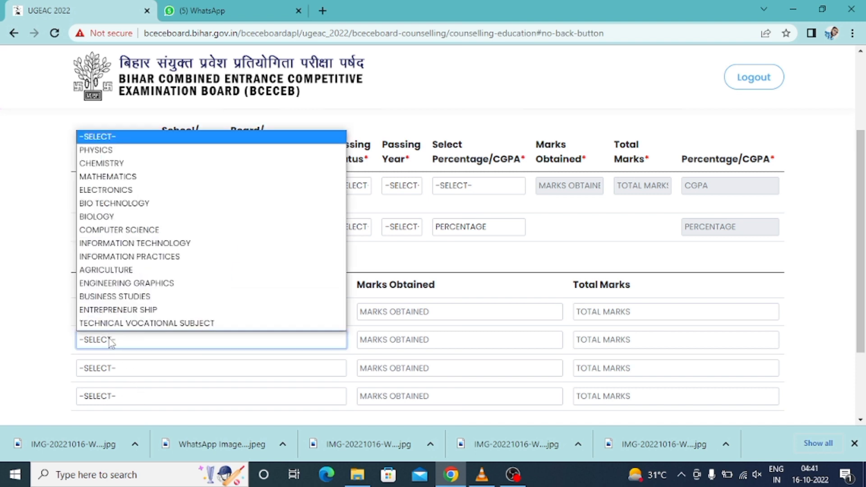
click(115, 151)
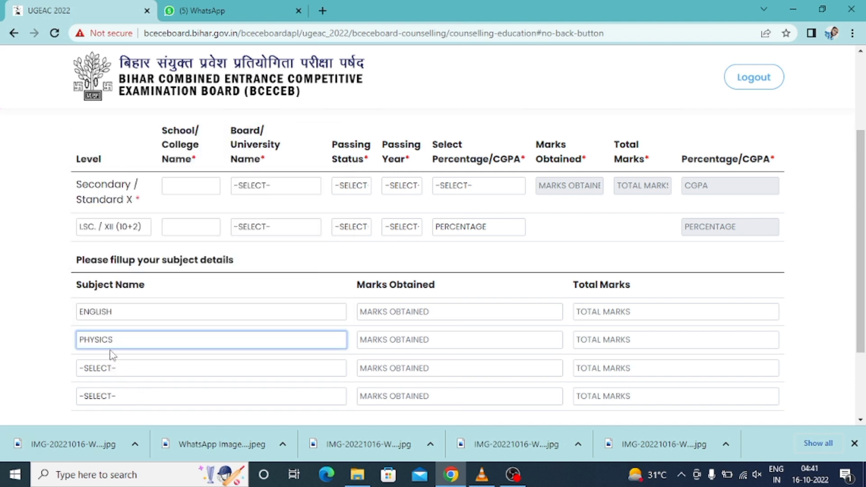
Choose CHEMISTRY and MATHEMATICS as the third and fourth subjects in the XII subject details.
click(96, 371)
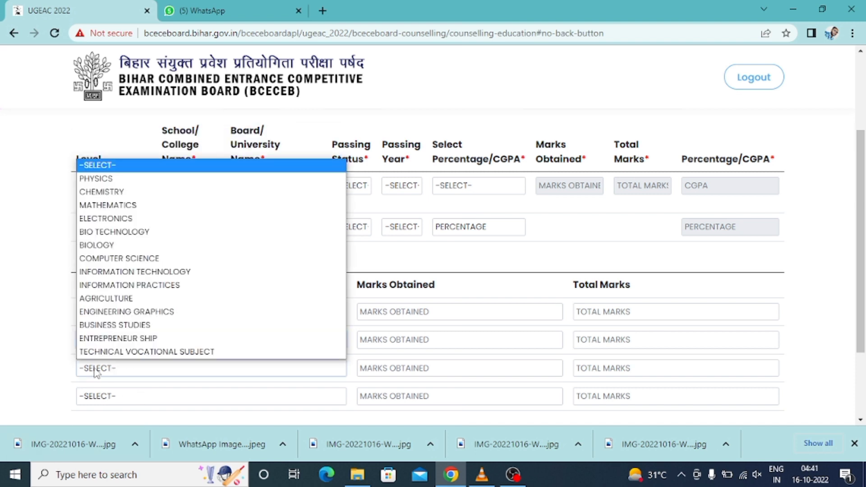
click(113, 193)
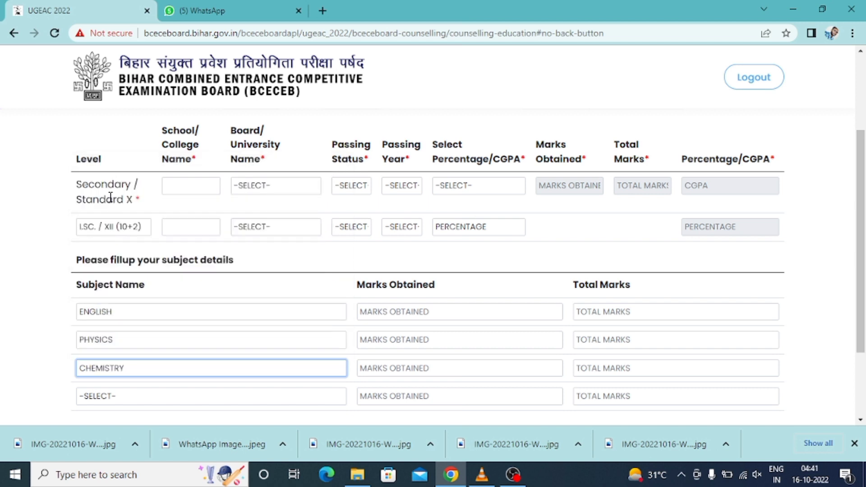
click(96, 398)
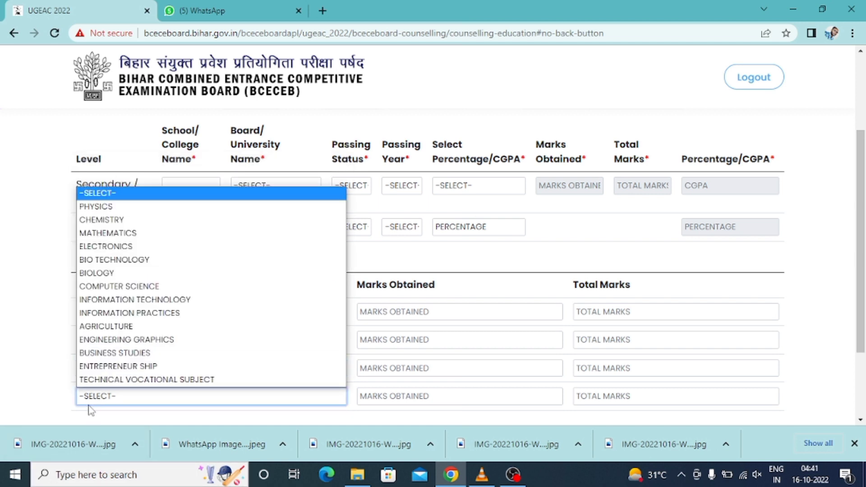
click(110, 234)
scroll(112, 290, down, 2)
scroll(605, 271, up, 1)
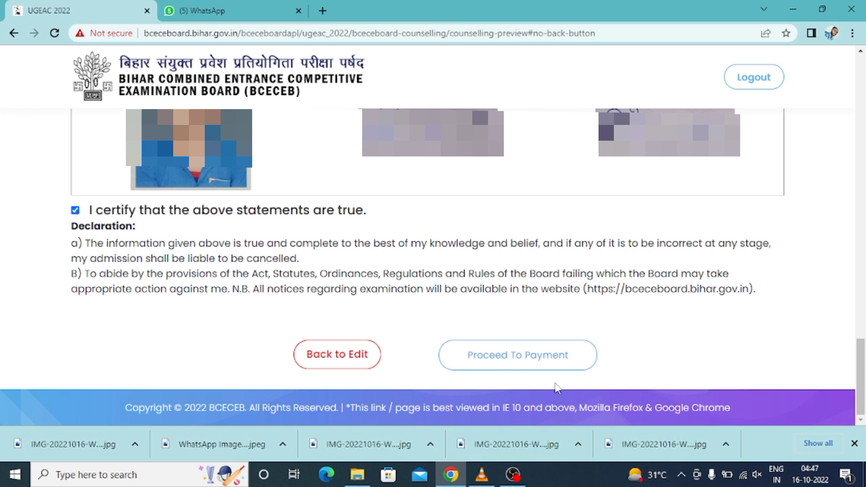
Proceed from the certified application preview to payment, and open the application form hard copy once the application is completed.
click(524, 371)
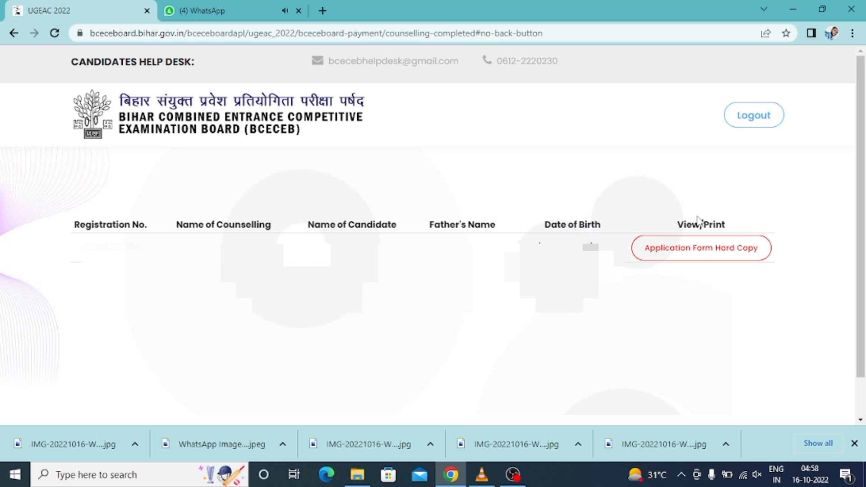
click(723, 259)
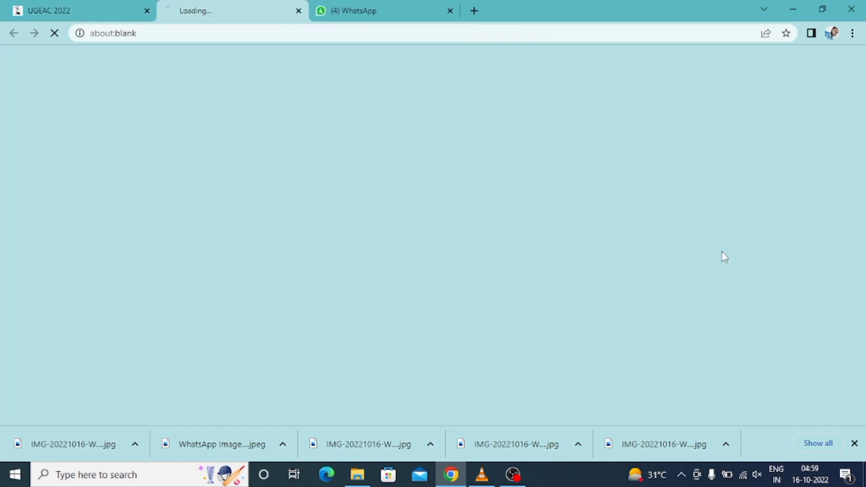